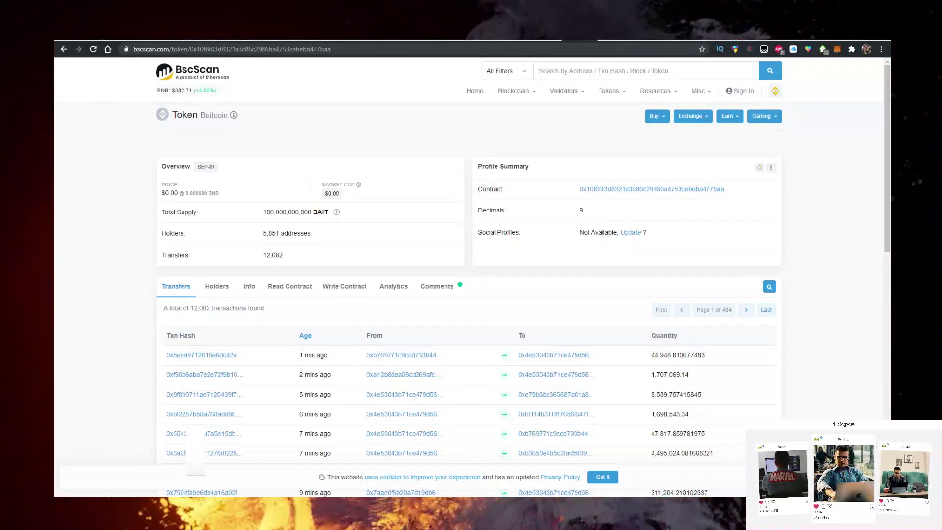
pyautogui.scroll(-1, 471, 295)
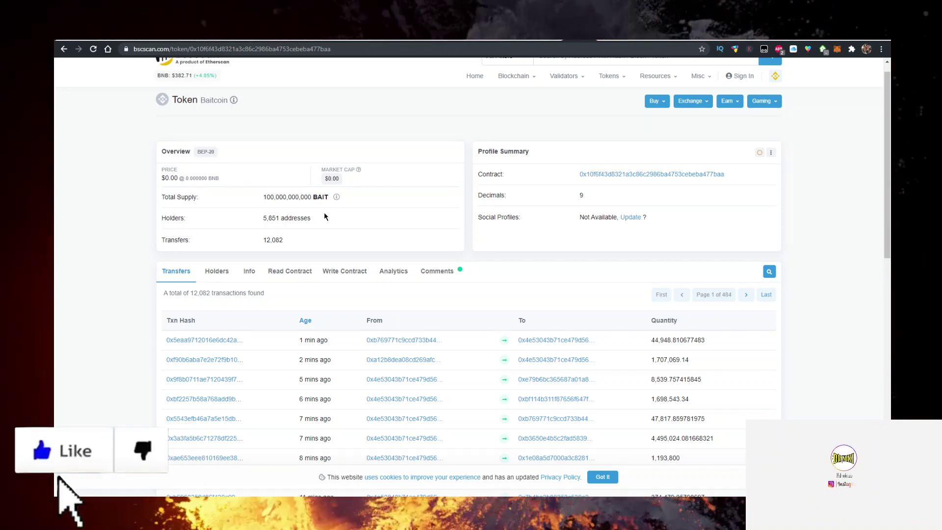
# Select the BAIT contract address, then open the PooCoin Charts result from the 'bait coin' search.
pyautogui.moveTo(211, 49); pyautogui.dragTo(352, 49)
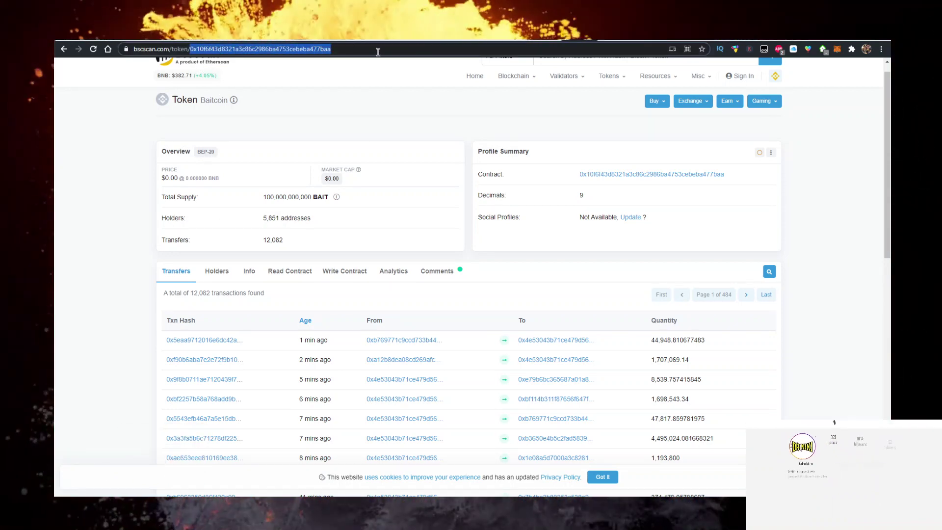
pyautogui.click(348, 118)
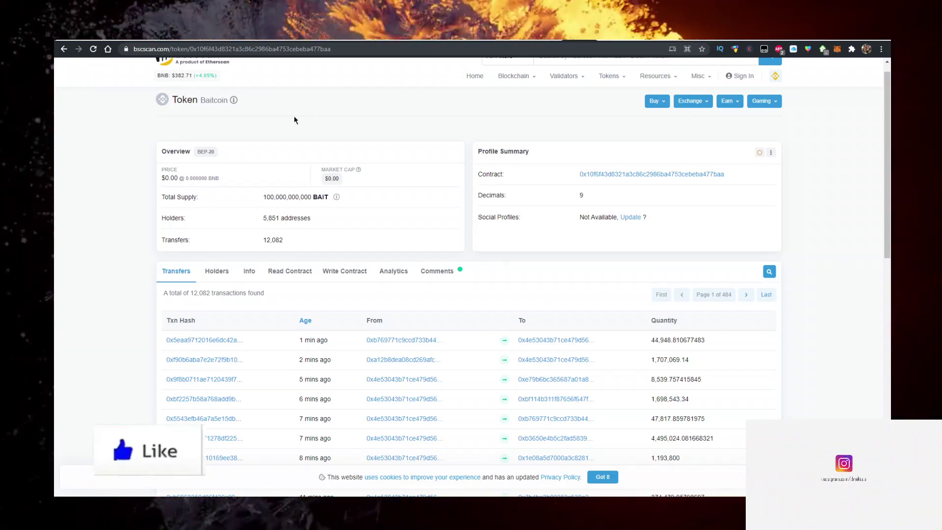
pyautogui.click(548, 42)
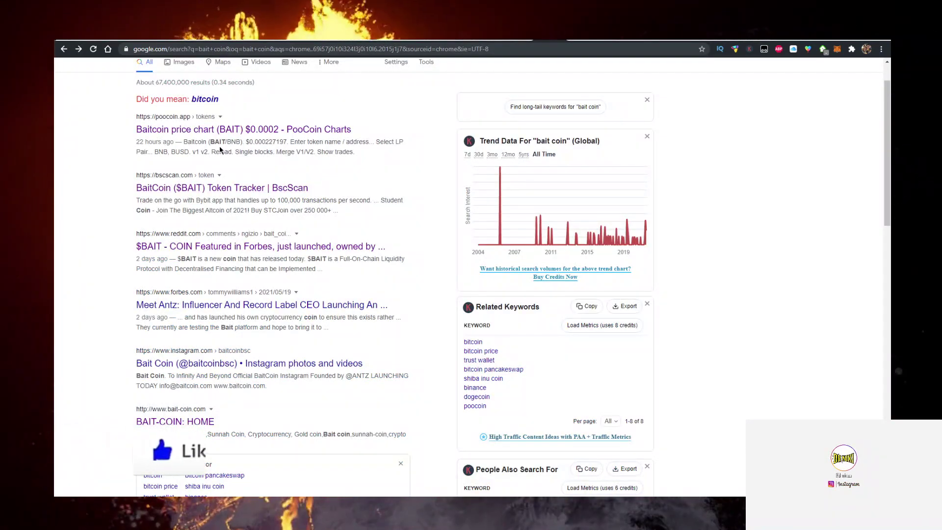
pyautogui.click(223, 129)
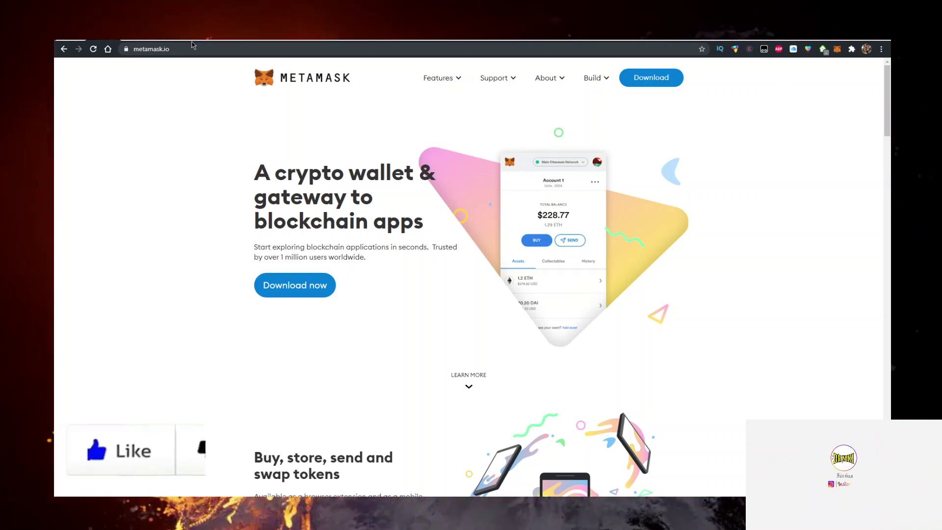
pyautogui.click(189, 43)
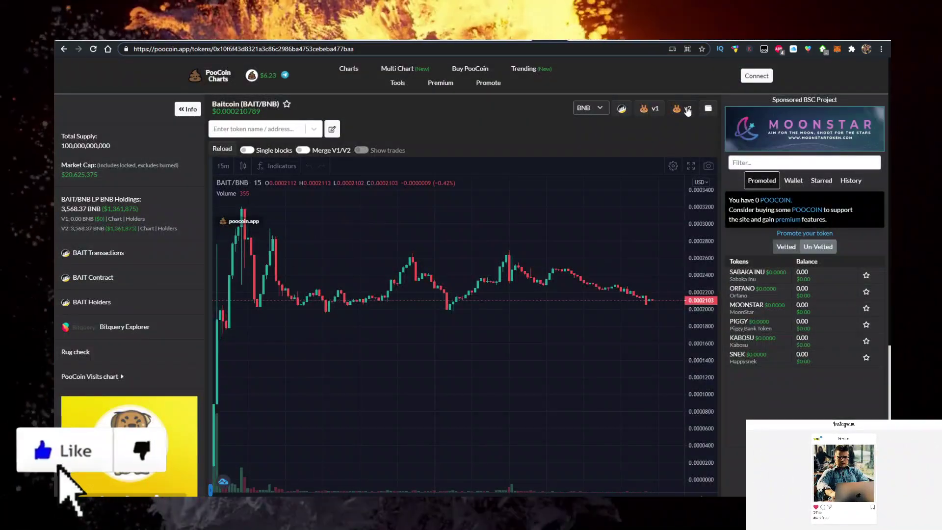
# Open PancakeSwap v2 trading for BAIT and accept the 'Token imported' risk warning.
pyautogui.click(687, 110)
pyautogui.click(666, 155)
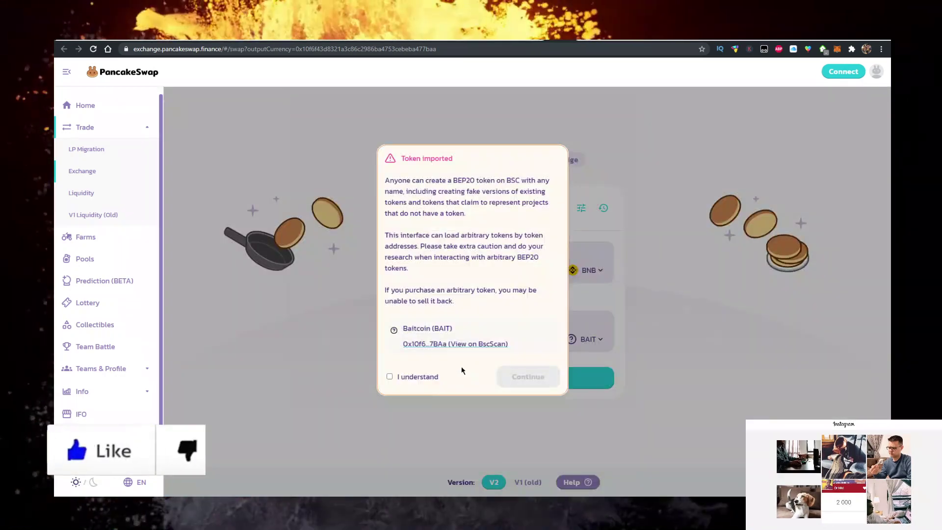
pyautogui.click(389, 376)
pyautogui.click(528, 376)
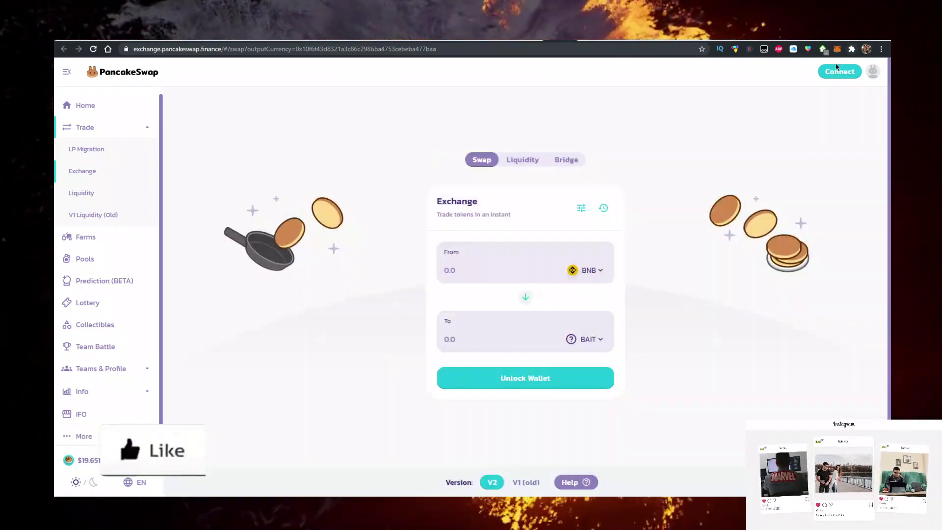